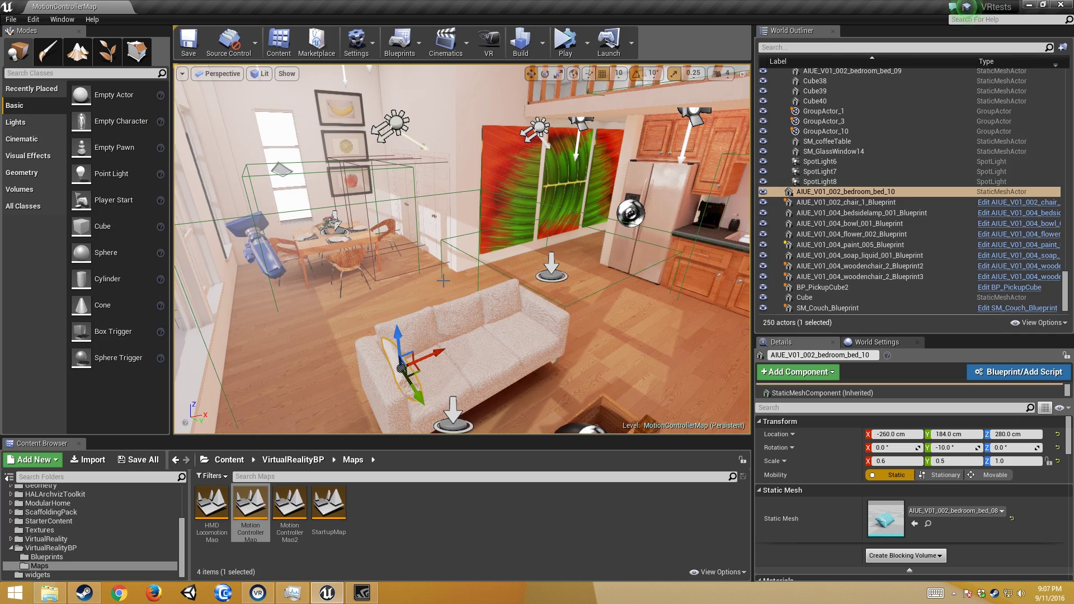
mouse_move(353, 294)
right_down()
mouse_move(364, 293)
mouse_move(348, 302)
right_up()
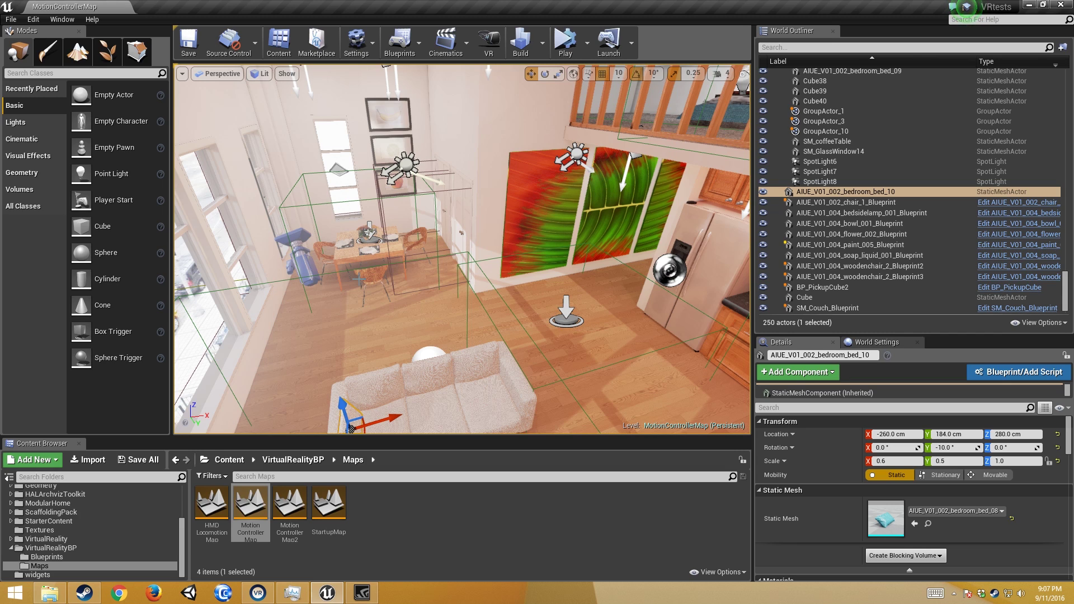
right_drag(347, 302, 348, 302)
right_drag(399, 243, 449, 225)
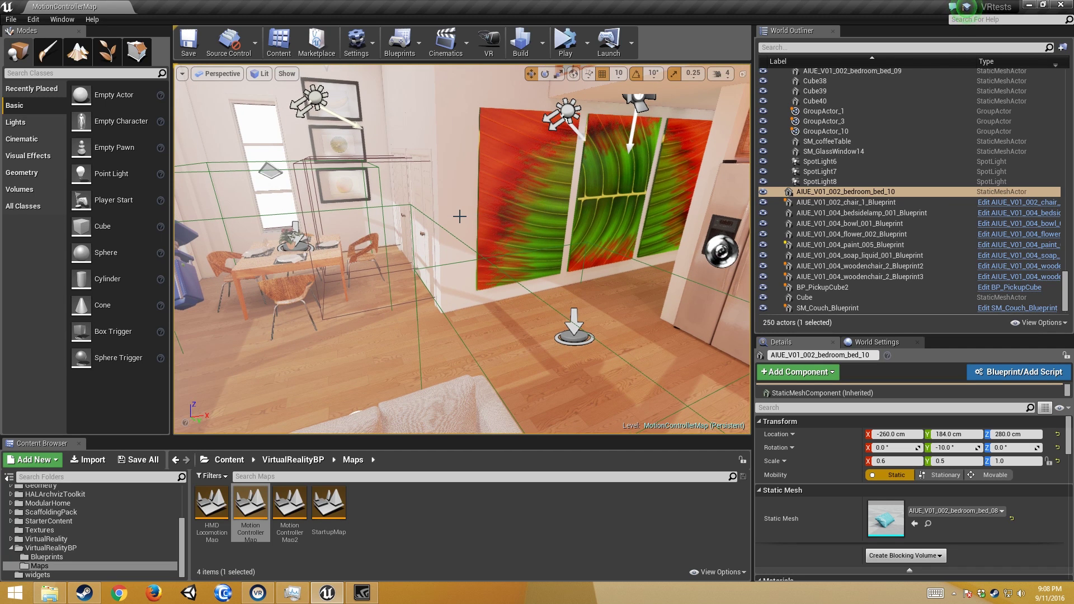
right_drag(460, 215, 459, 215)
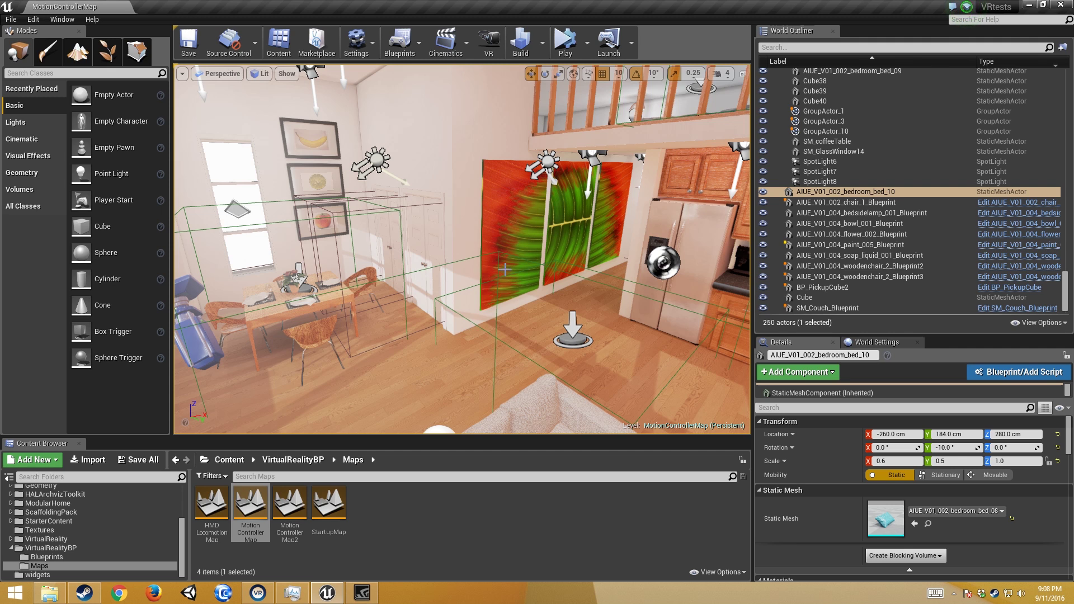
right_drag(475, 241, 475, 241)
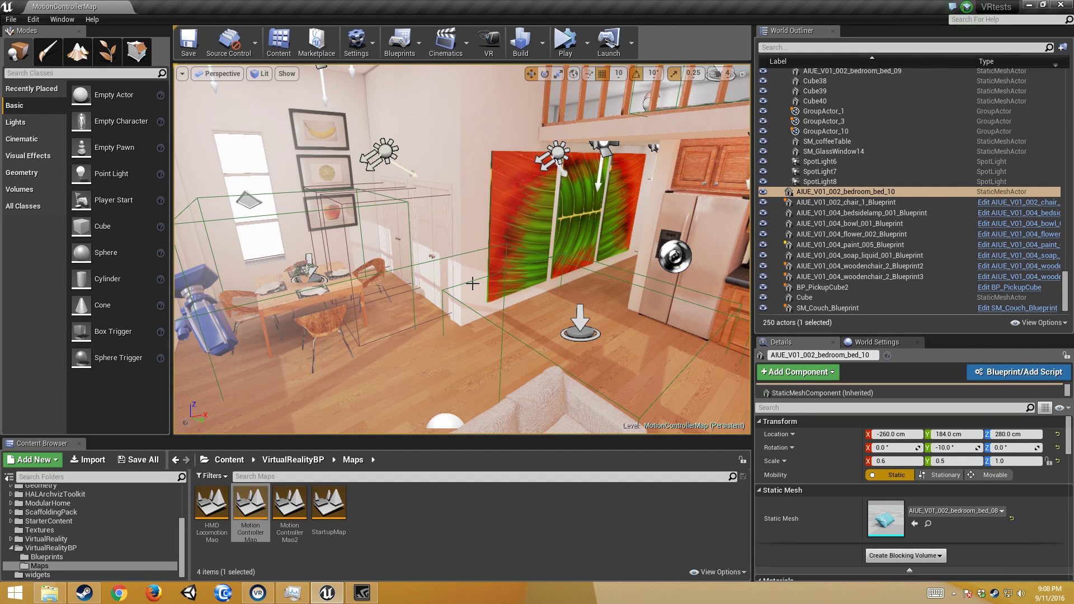
Convert the selected couch pillow into a blueprint named AIUE_V01_002_bedroom_bed_10_Blueprint in the VirtualRealityBP/Blueprints folder.
right_drag(475, 240, 476, 241)
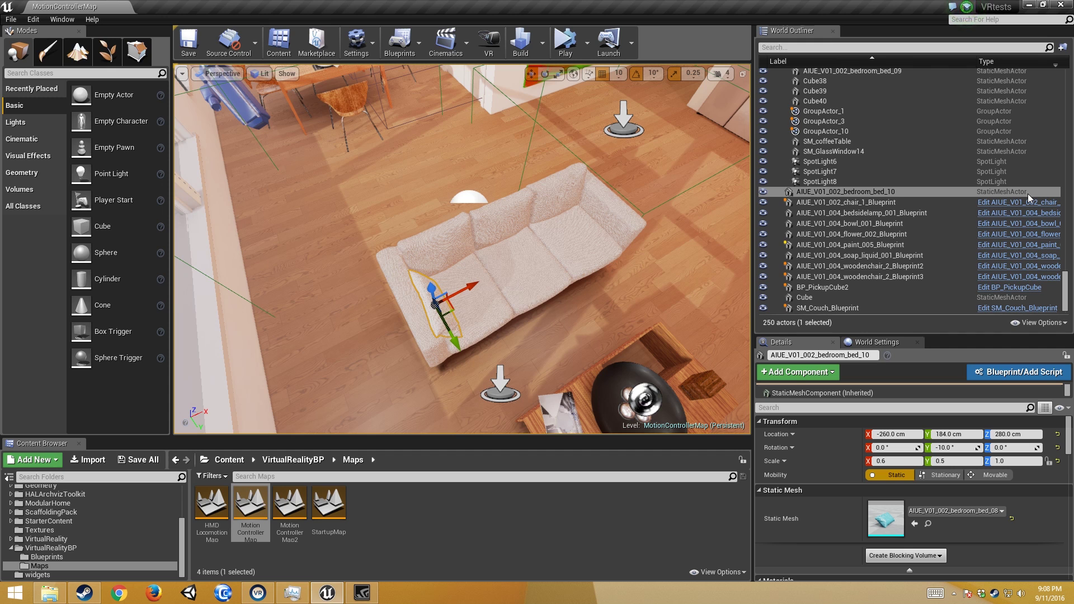
click(1010, 372)
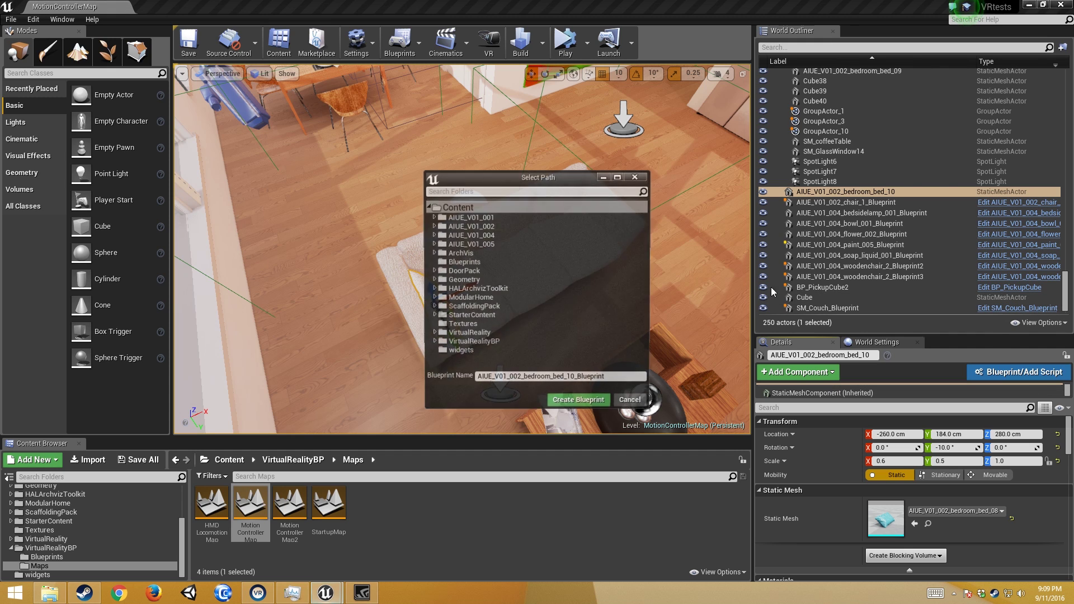
click(433, 342)
click(467, 351)
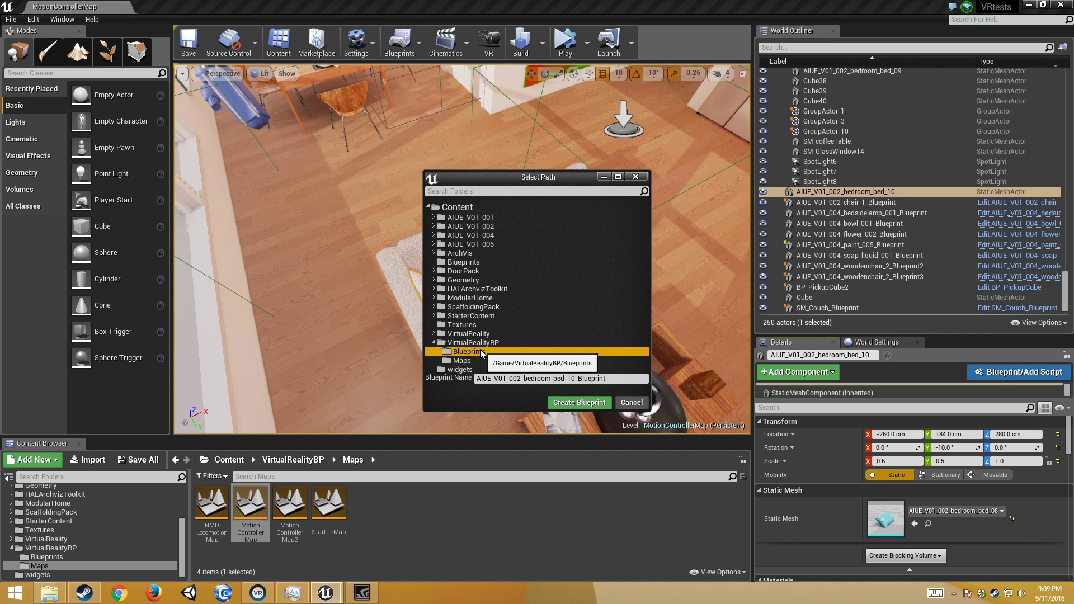
click(577, 403)
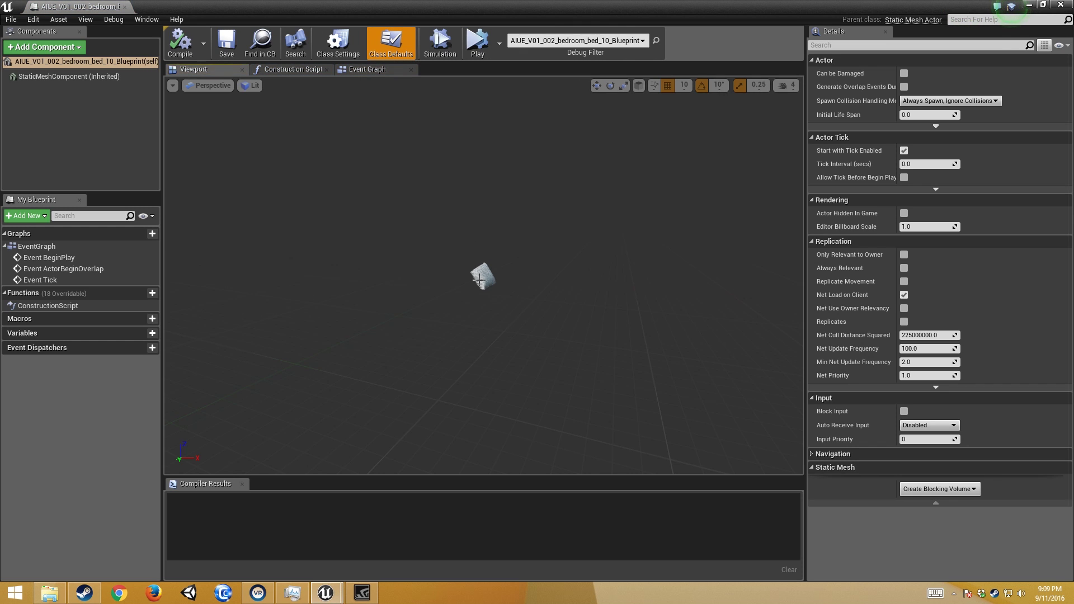
Add PickupActorInterface to the implemented interfaces in the pillow blueprint's class settings.
click(481, 276)
key(f)
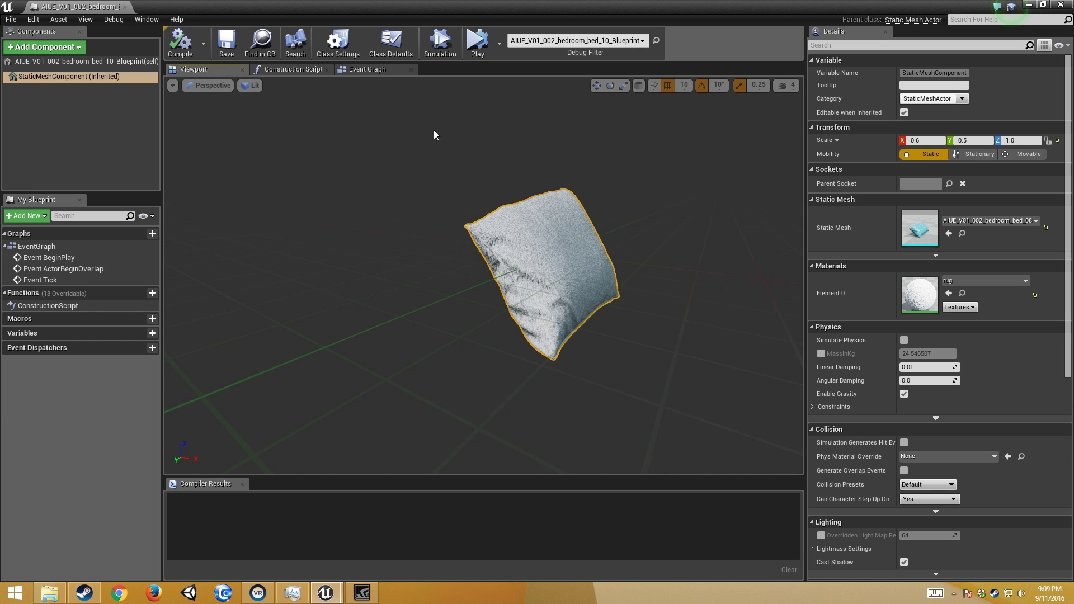
click(337, 42)
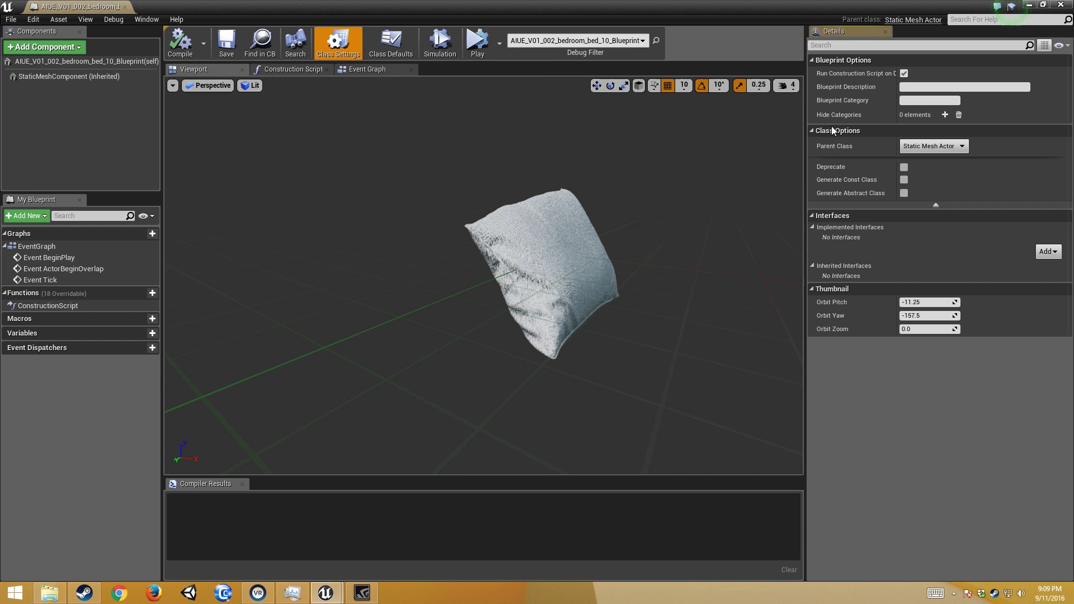
click(1044, 252)
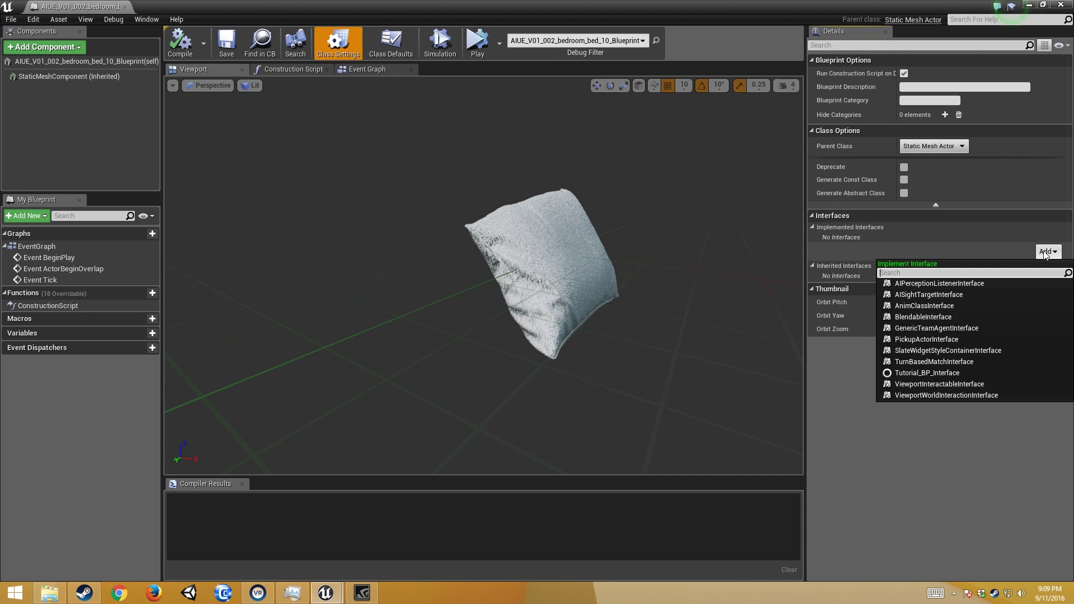
text(pickup)
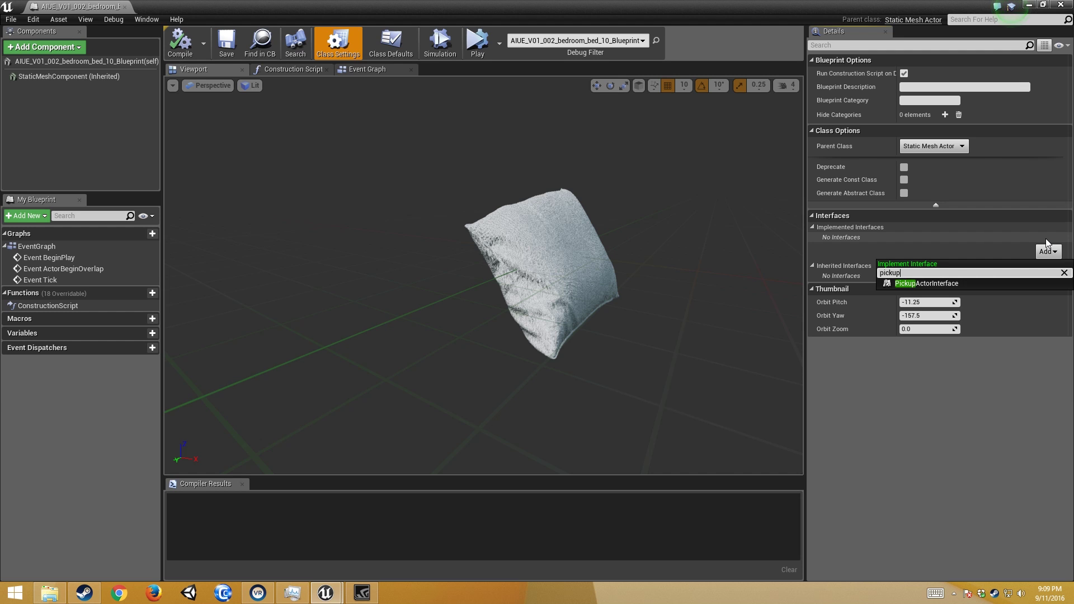
key(Return)
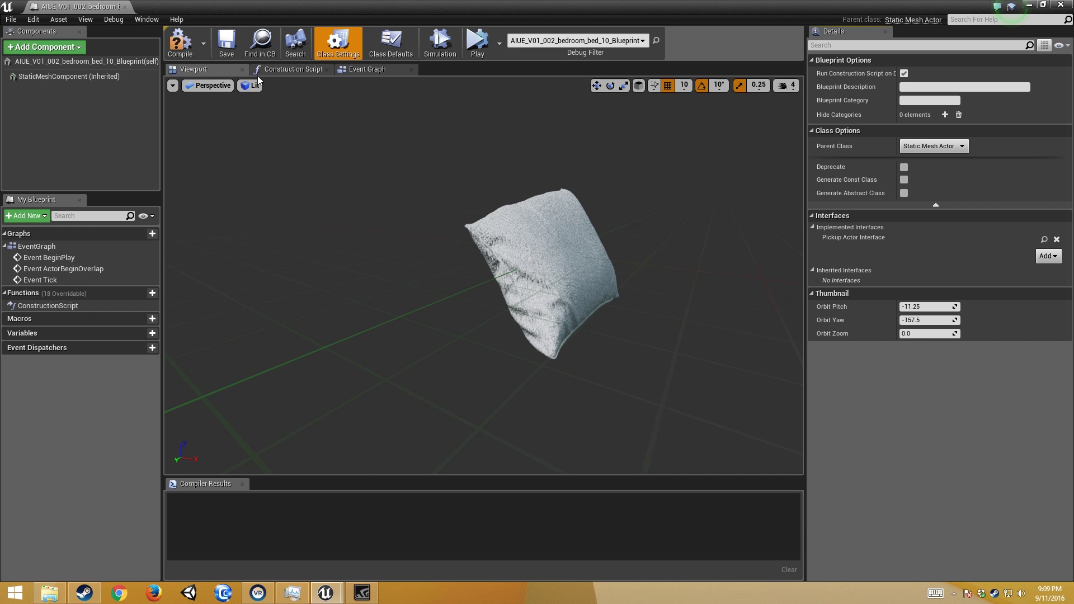
Make the pillow's static mesh component Movable and enable Simulate Physics, Simulation Generates Hit Events and Generate Overlap Events.
click(576, 207)
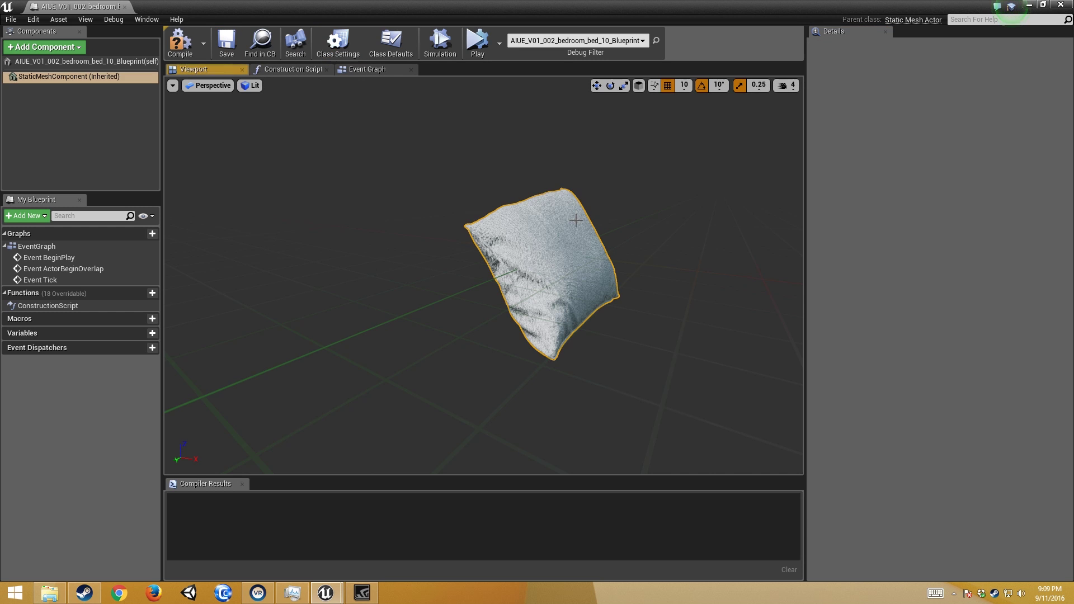
mouse_move(635, 221)
mouse_down()
mouse_move(660, 222)
mouse_move(635, 221)
mouse_up()
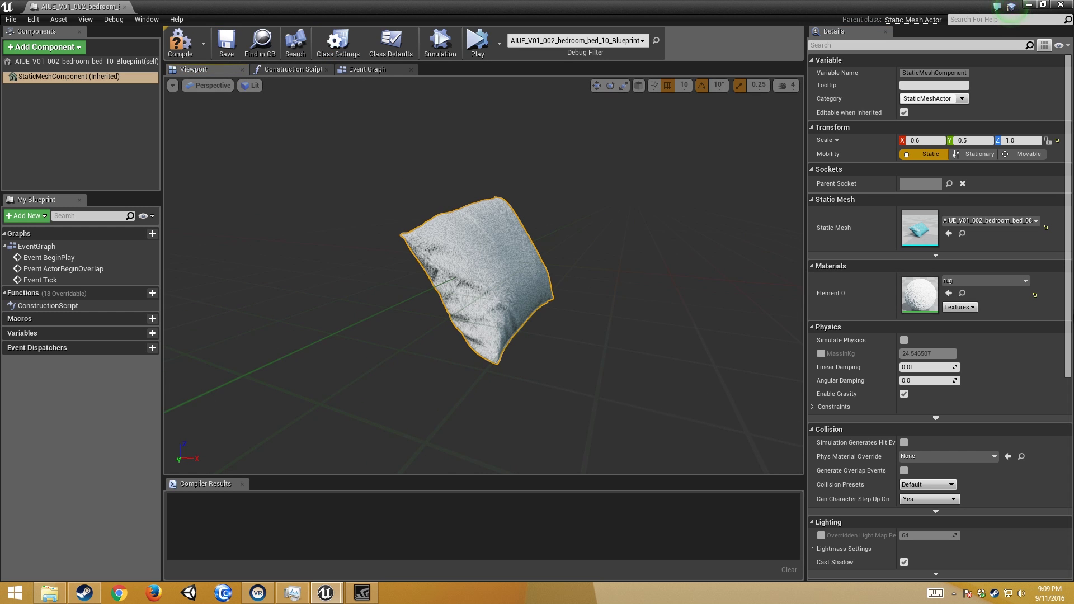
scroll(982, 227, down, 5)
scroll(982, 227, up, 5)
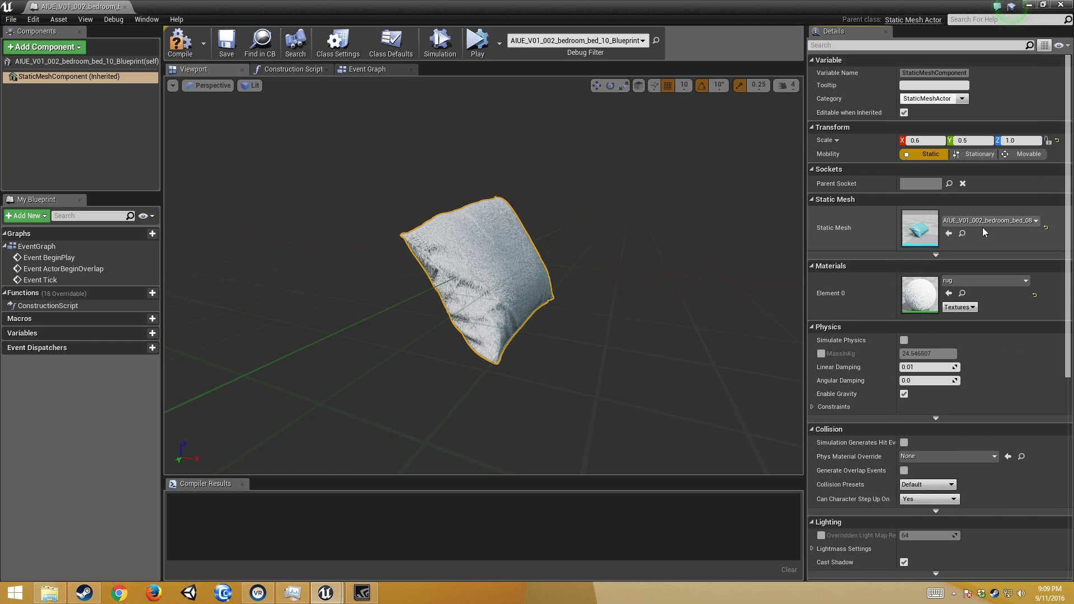
click(1004, 155)
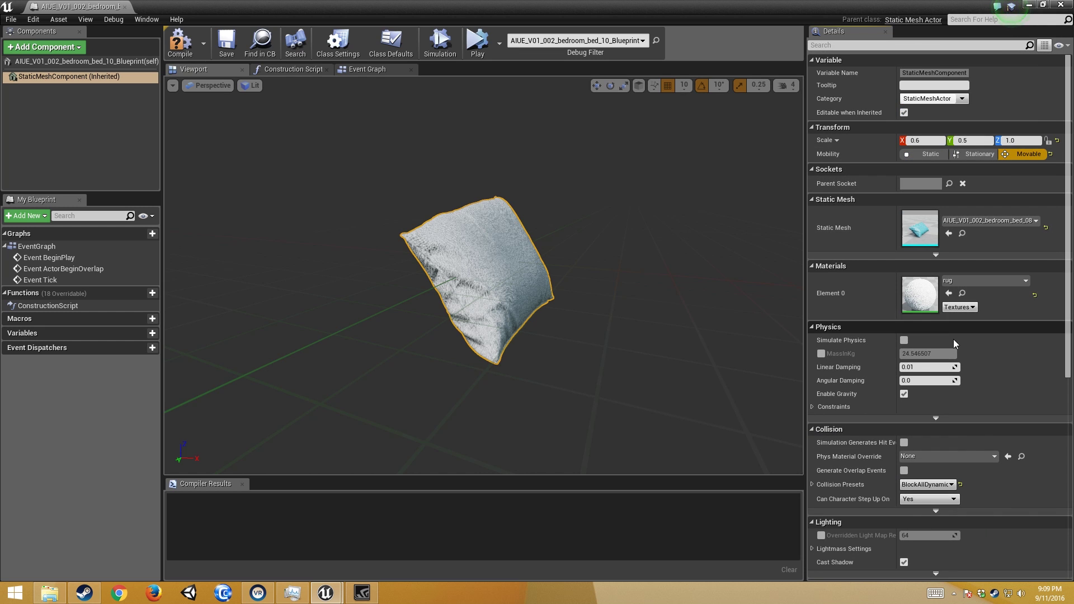
click(903, 340)
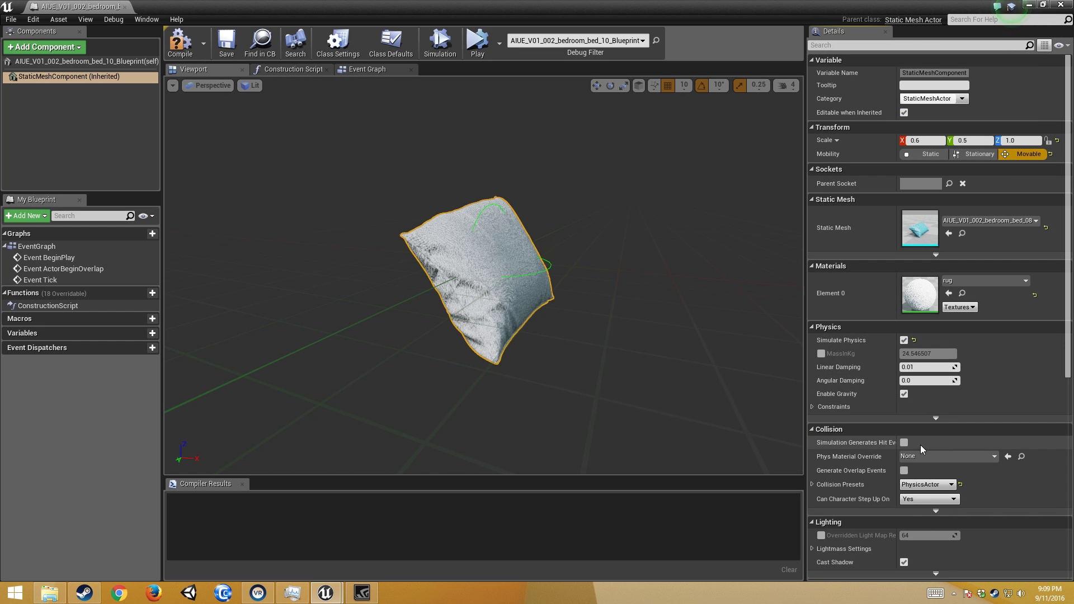
click(903, 443)
click(903, 470)
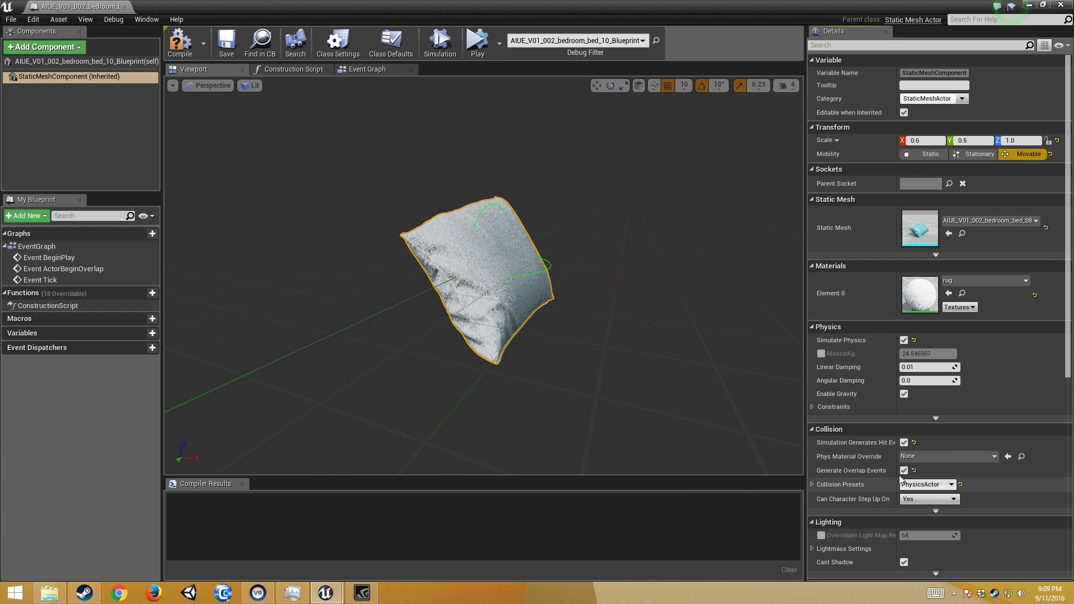
Enable Single Sample Shadow from Stationary Lights in the mesh component's advanced lighting settings and widen the details area to show its label.
scroll(897, 458, down, 2)
scroll(904, 416, down, 6)
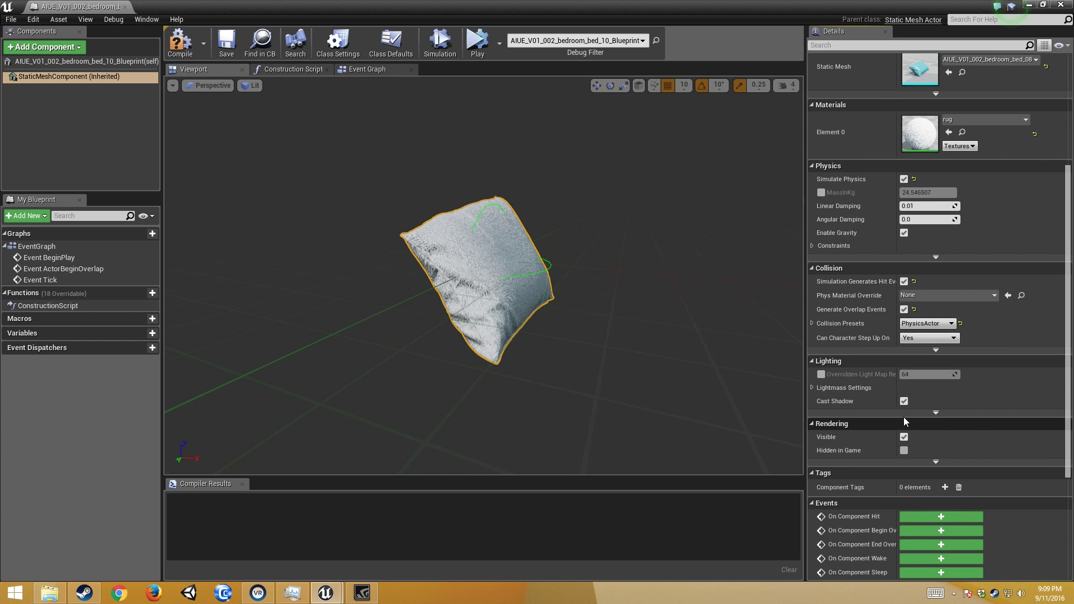
scroll(822, 347, down, 2)
click(928, 377)
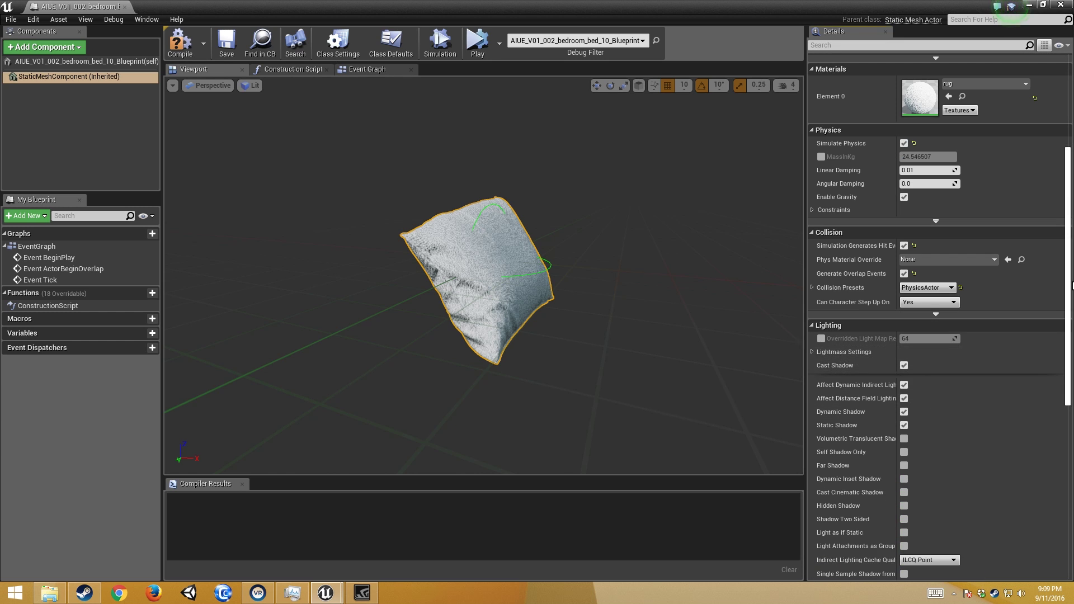
scroll(905, 349, down, 15)
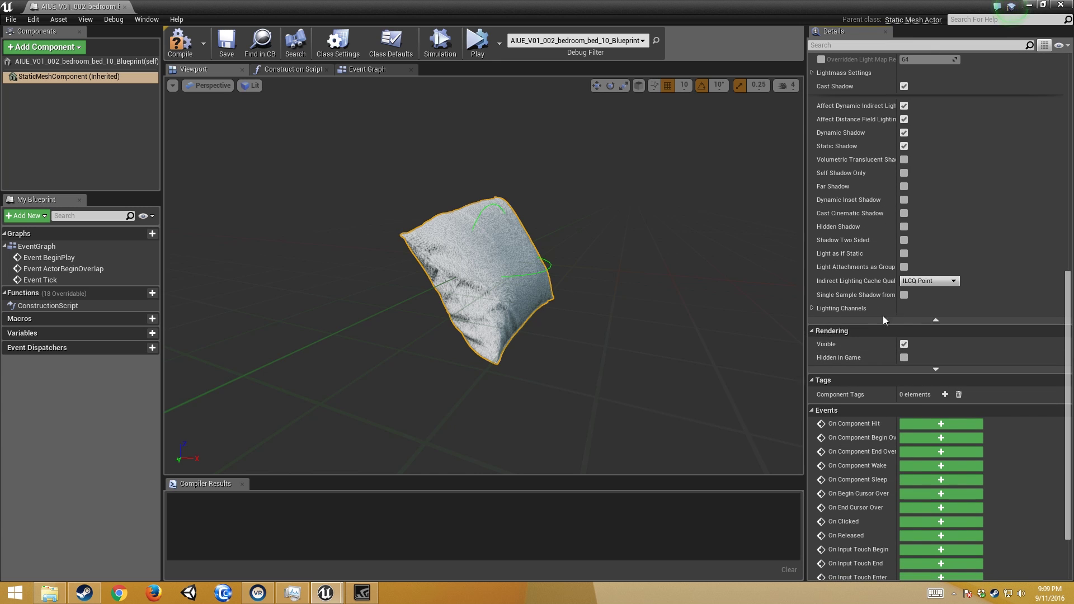
click(904, 295)
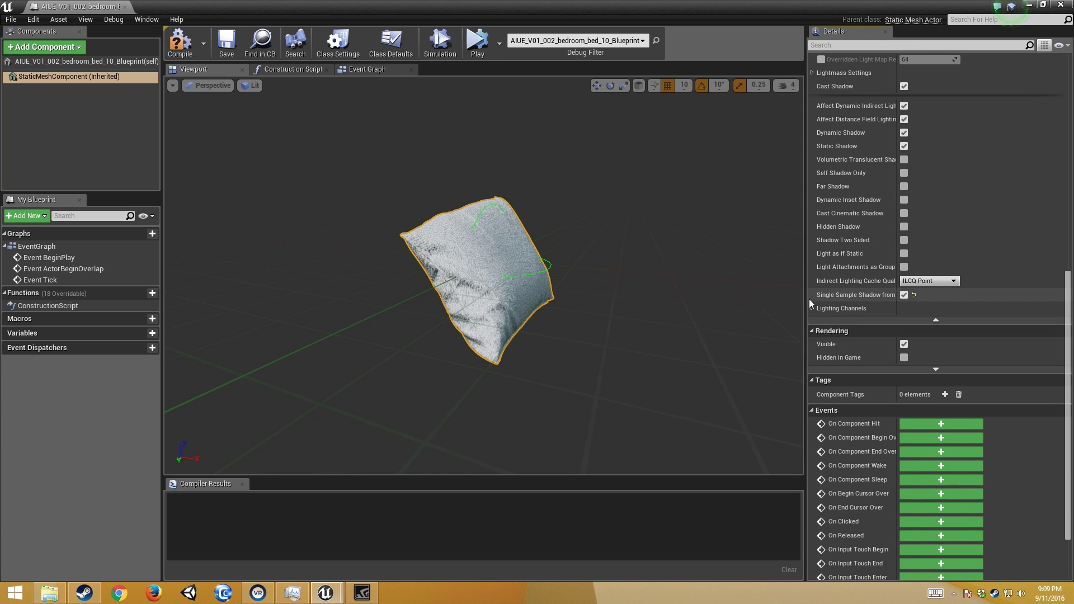
drag(805, 297, 778, 292)
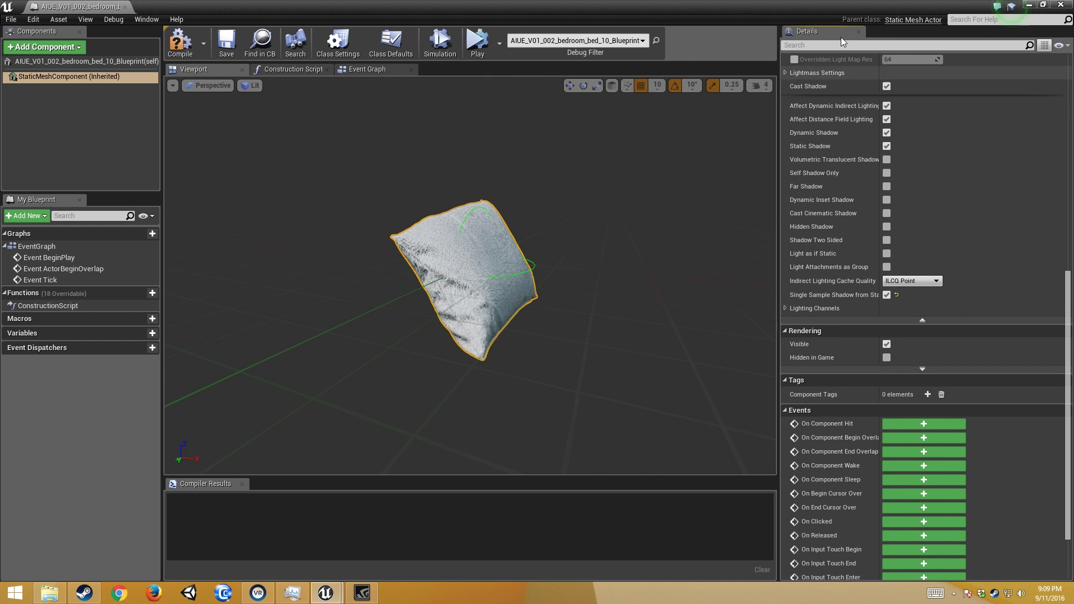
Open the pillow blueprint's event graph at an empty area beside the default event nodes.
click(366, 70)
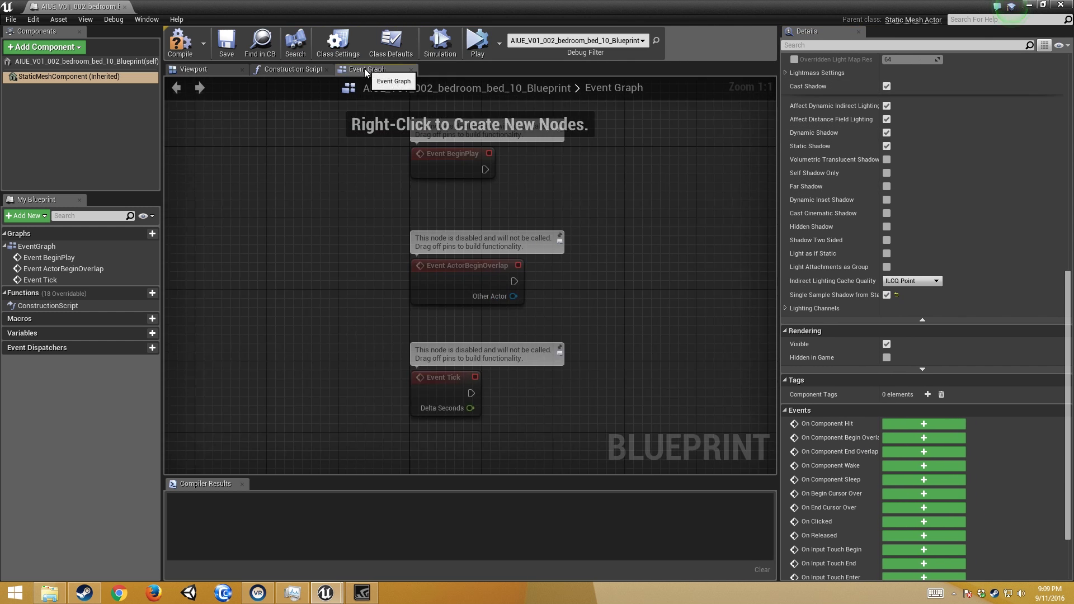
scroll(434, 266, down, 3)
right_drag(521, 266, 220, 250)
scroll(226, 252, up, 1)
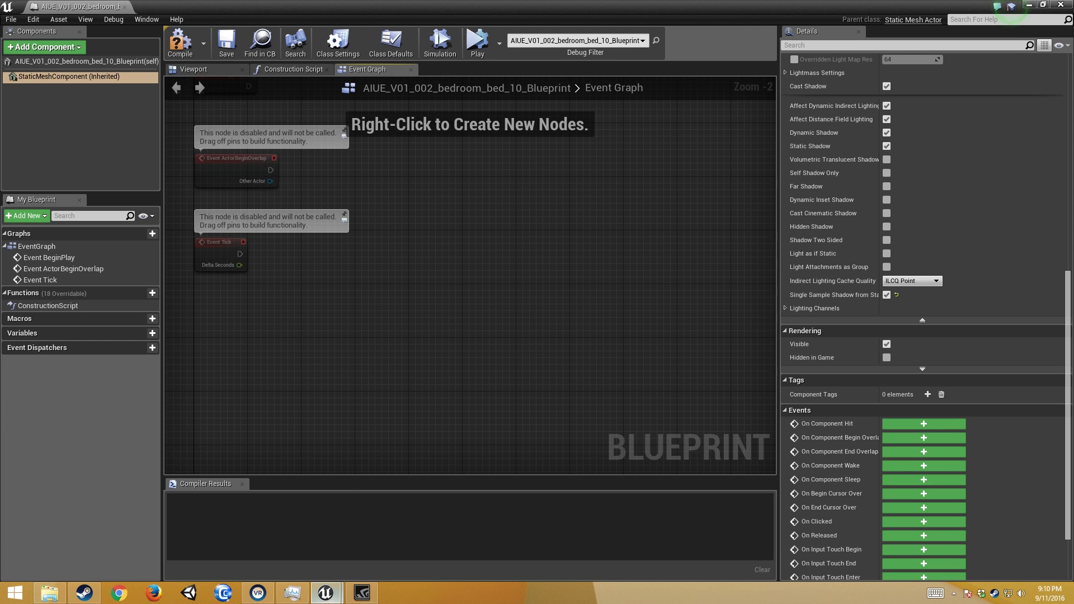
Return to the level editor, select one of the stacked pickup cubes and open its BP_PickupCube blueprint.
click(326, 592)
click(536, 351)
click(1029, 5)
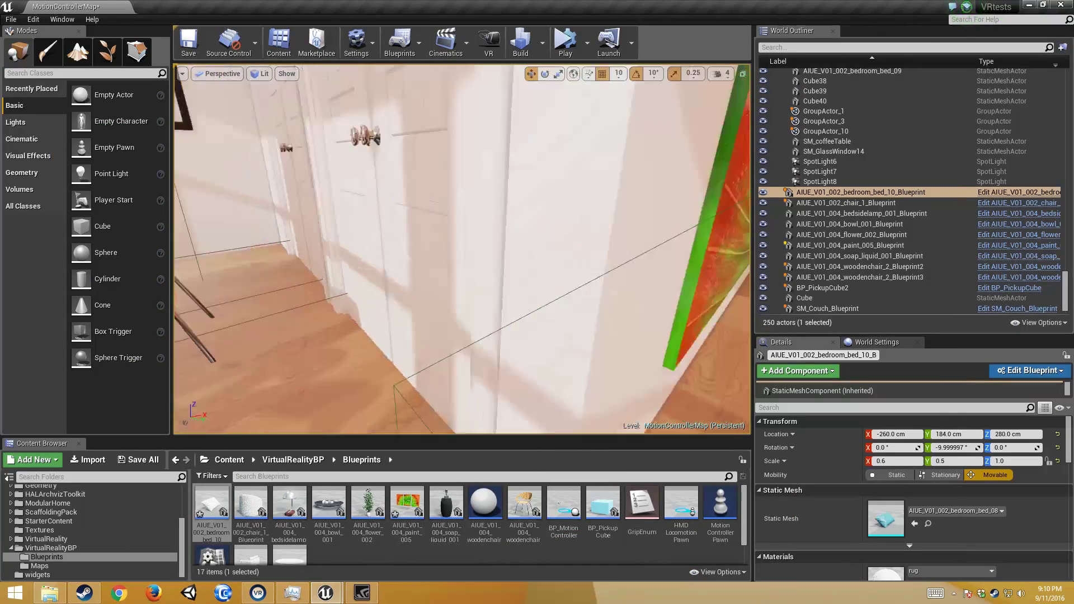
right_drag(487, 192, 488, 286)
click(488, 193)
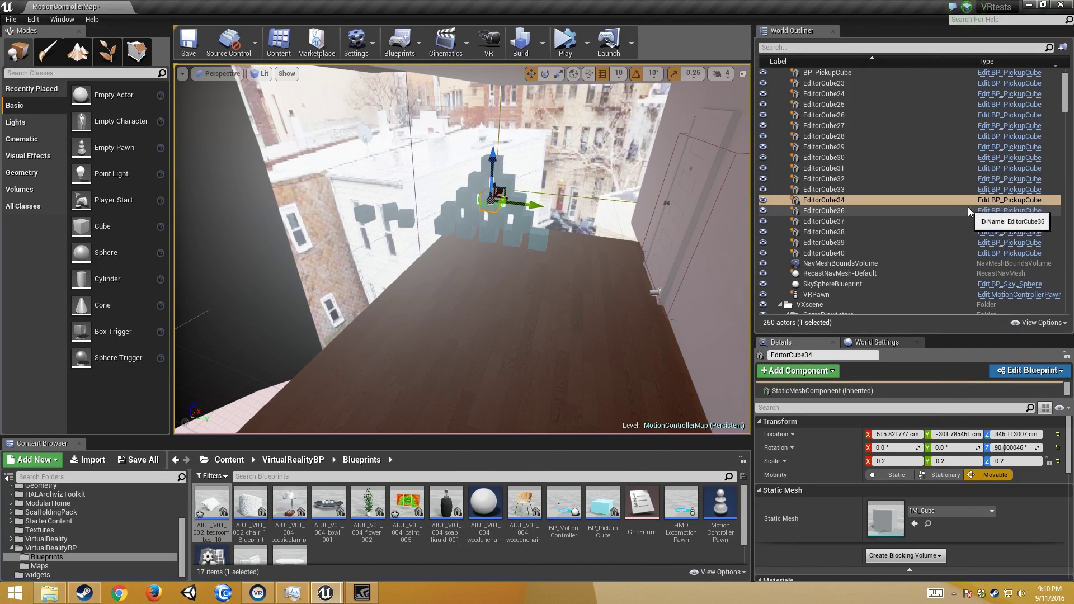
click(992, 201)
scroll(341, 207, down, 5)
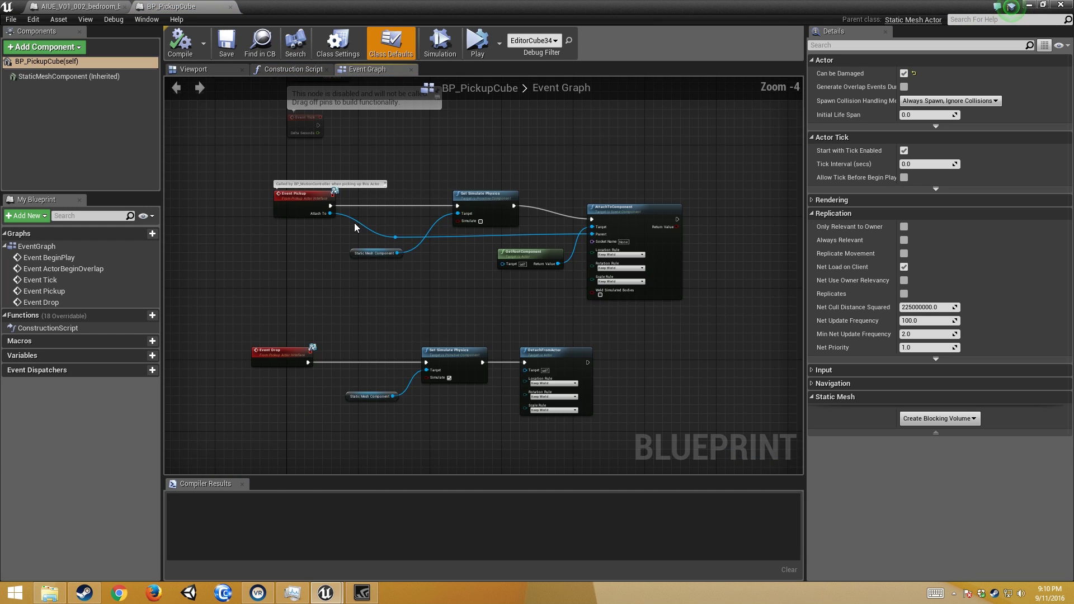
Copy the Event Pickup and Event Drop node networks from BP_PickupCube into the pillow blueprint's event graph.
drag(316, 192, 652, 417)
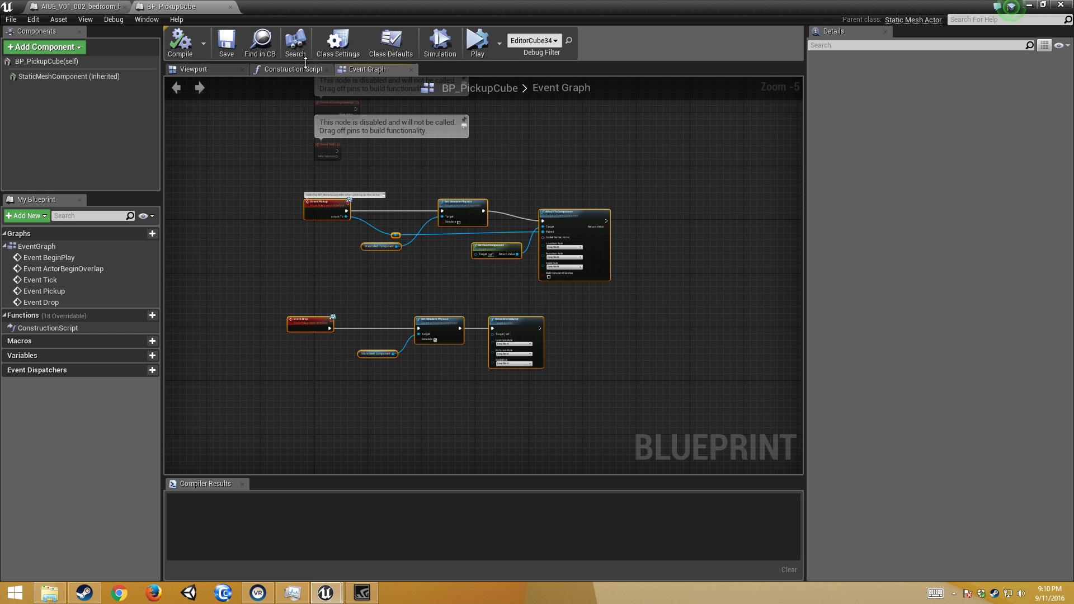
click(78, 6)
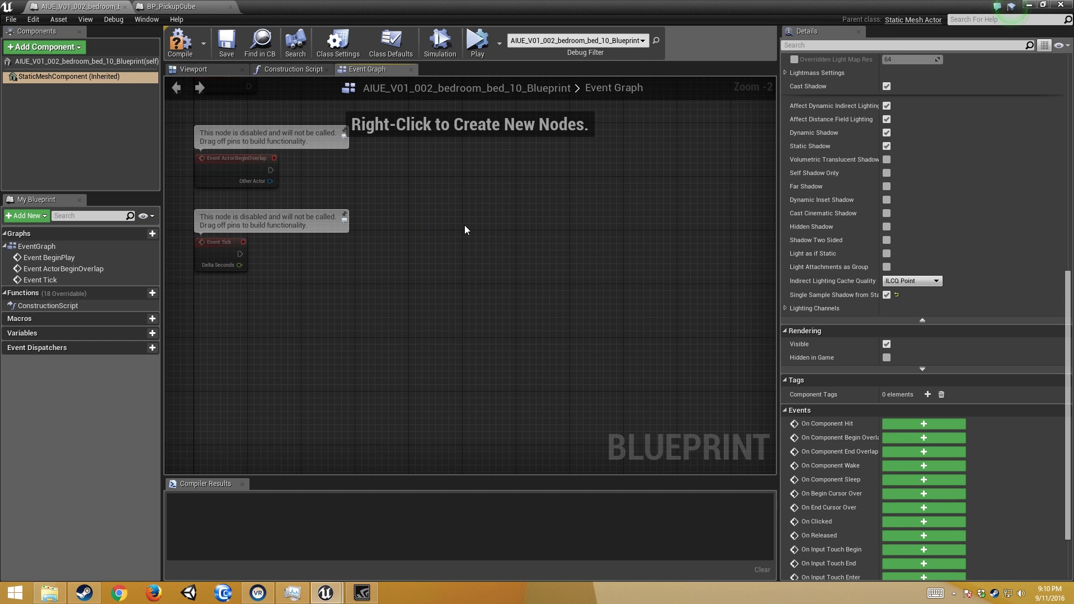
key(ctrl+v)
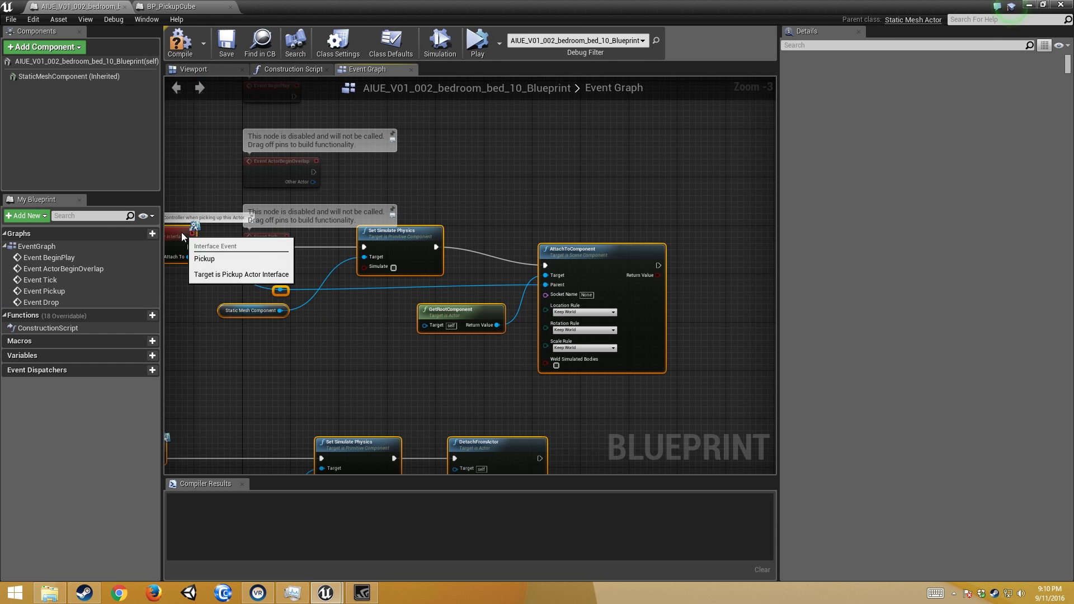
Move the pasted pickup and drop nodes below the default event nodes and close the blueprint editor window.
drag(181, 232, 308, 306)
scroll(389, 291, down, 1)
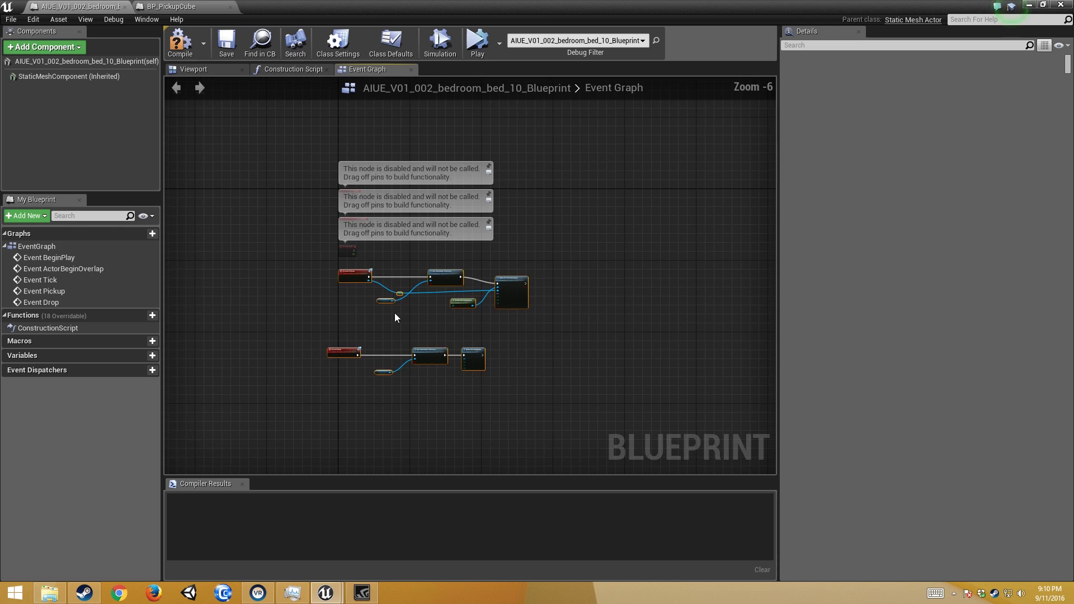
scroll(394, 313, up, 1)
scroll(396, 335, down, 2)
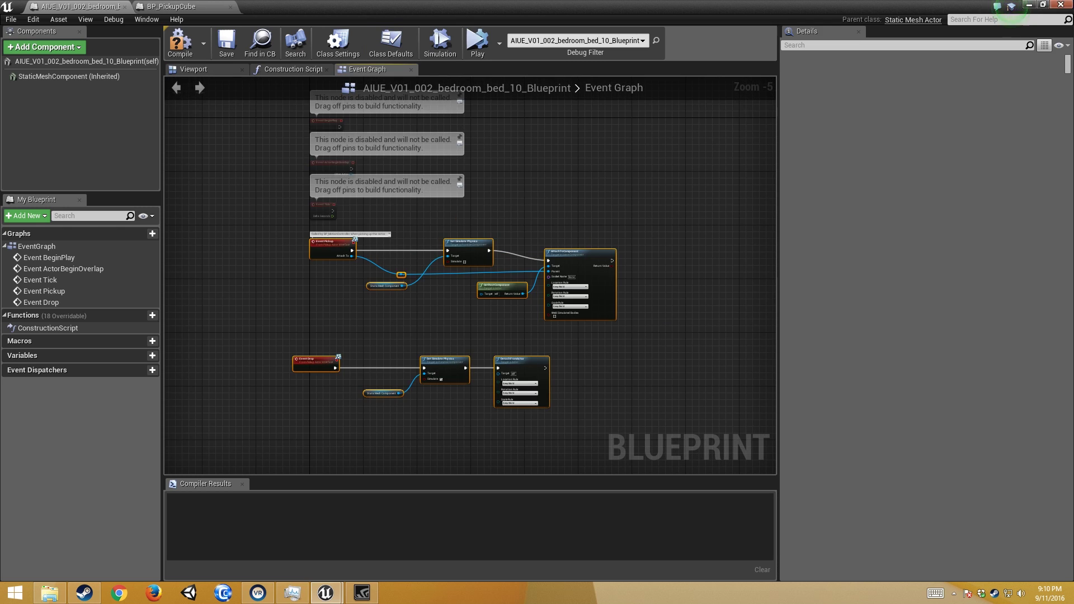
click(1061, 5)
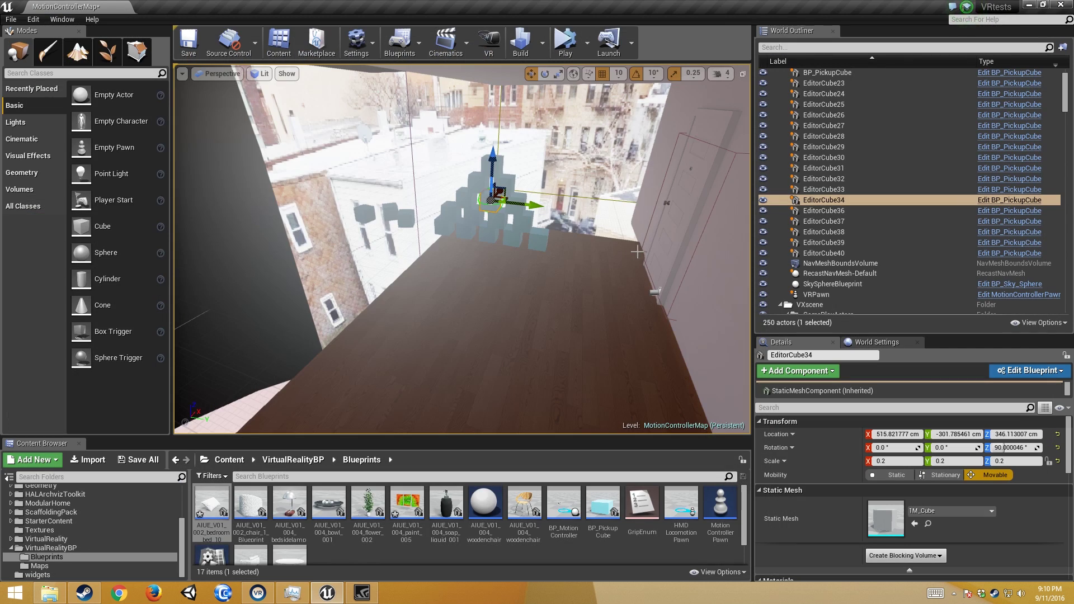
Display the navigation mesh on the apartment floor to check its coverage, and hide it again.
right_drag(462, 249, 455, 176)
key(p)
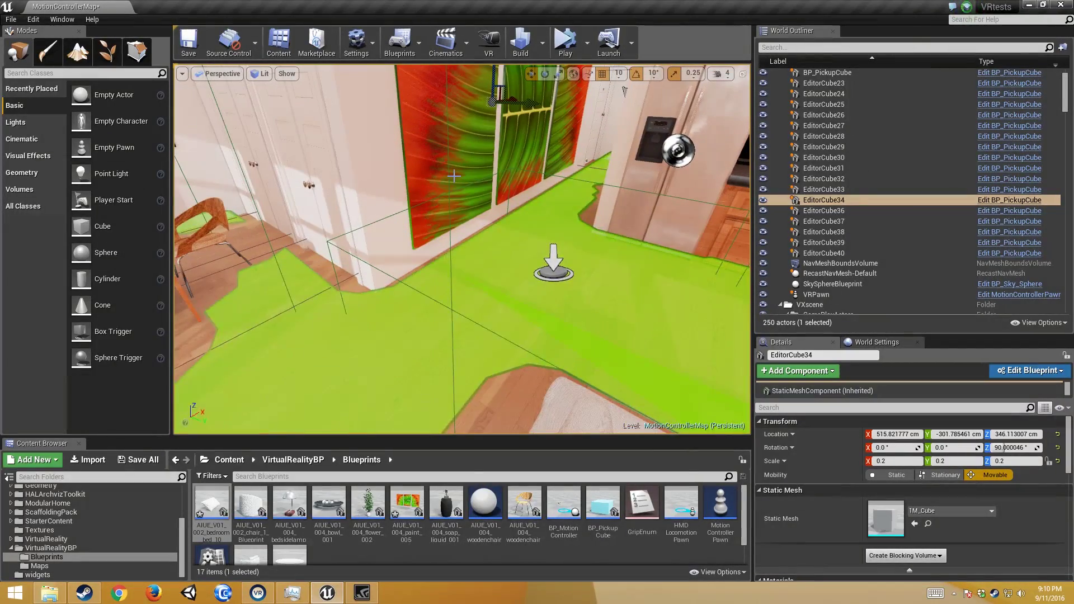
key(p)
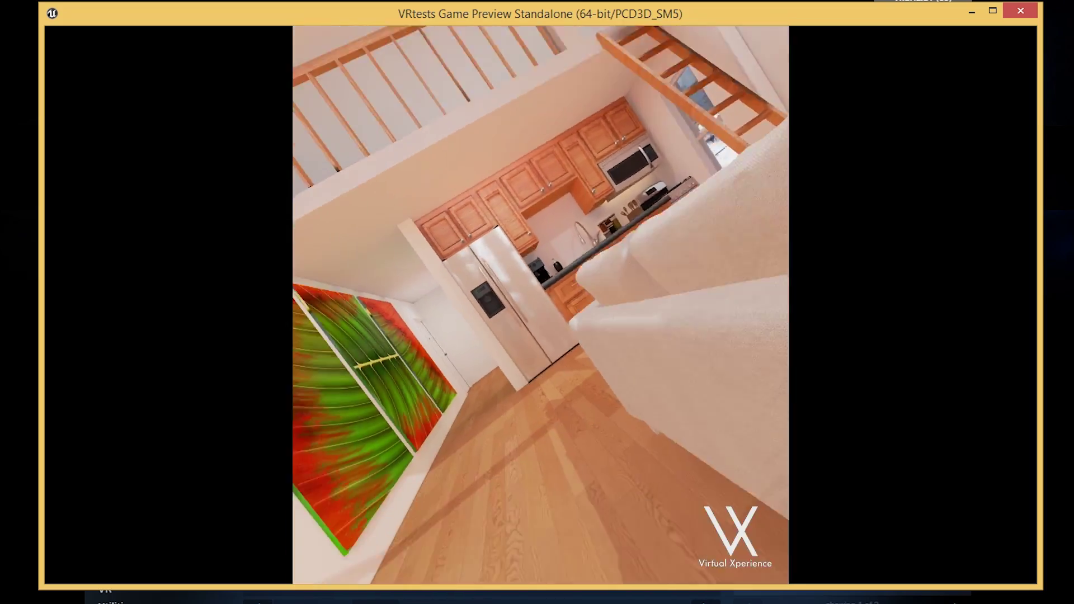
End the standalone VR preview and look over the apartment's couch, kitchen and dining areas in the level viewport.
key(Escape)
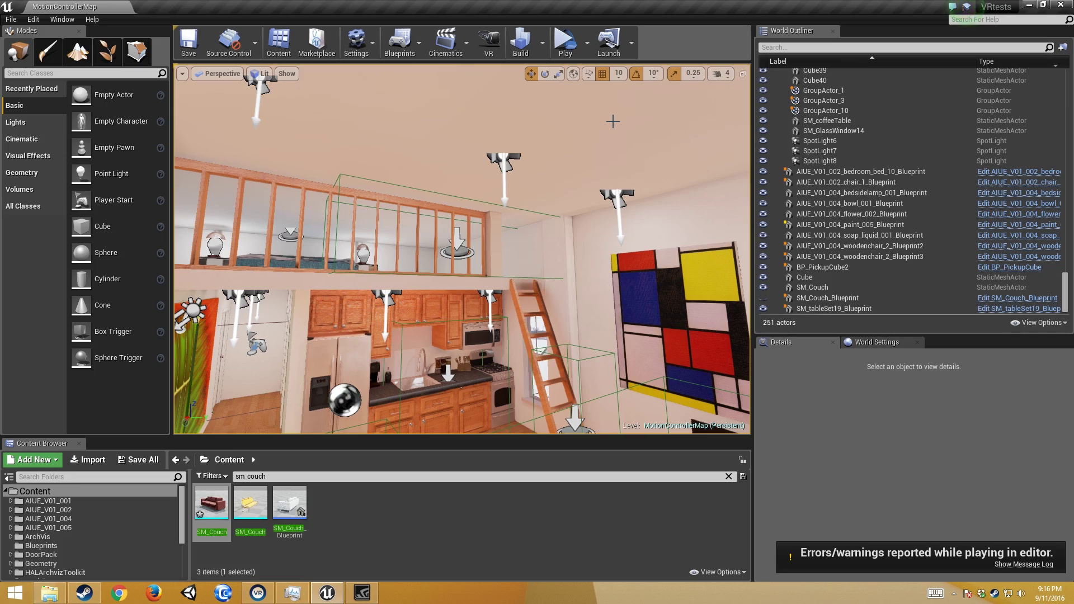
right_drag(613, 121, 613, 122)
right_drag(625, 149, 537, 151)
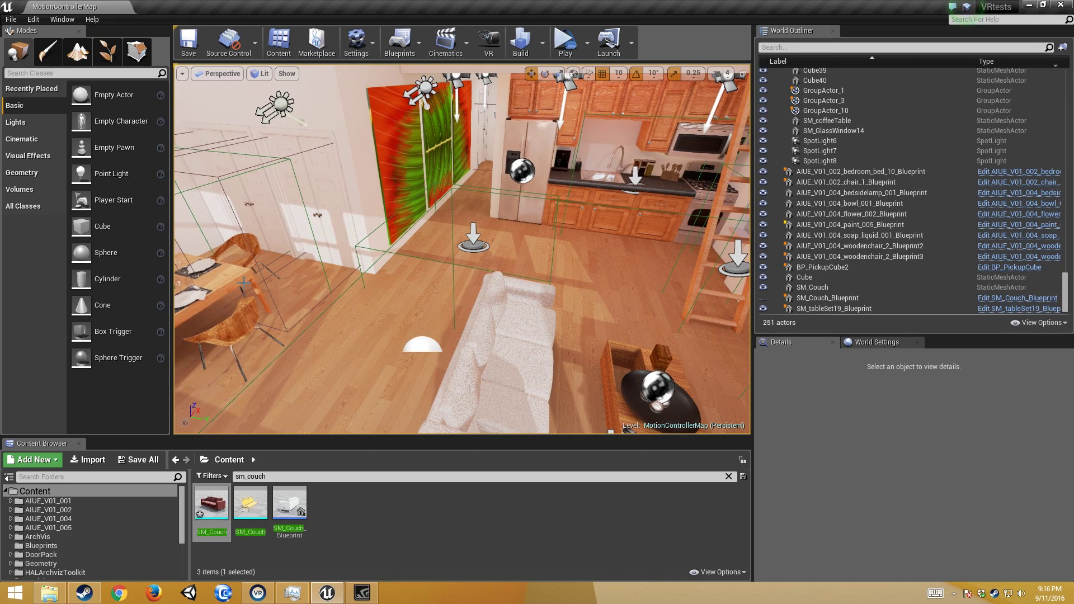
right_drag(462, 249, 386, 235)
right_drag(584, 246, 520, 246)
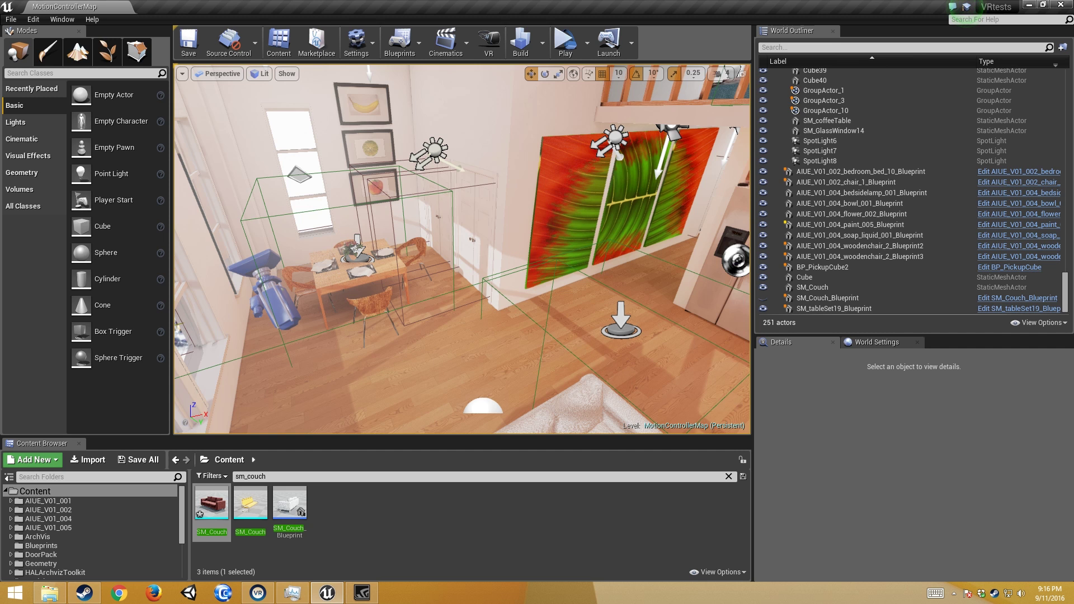
right_drag(511, 246, 570, 243)
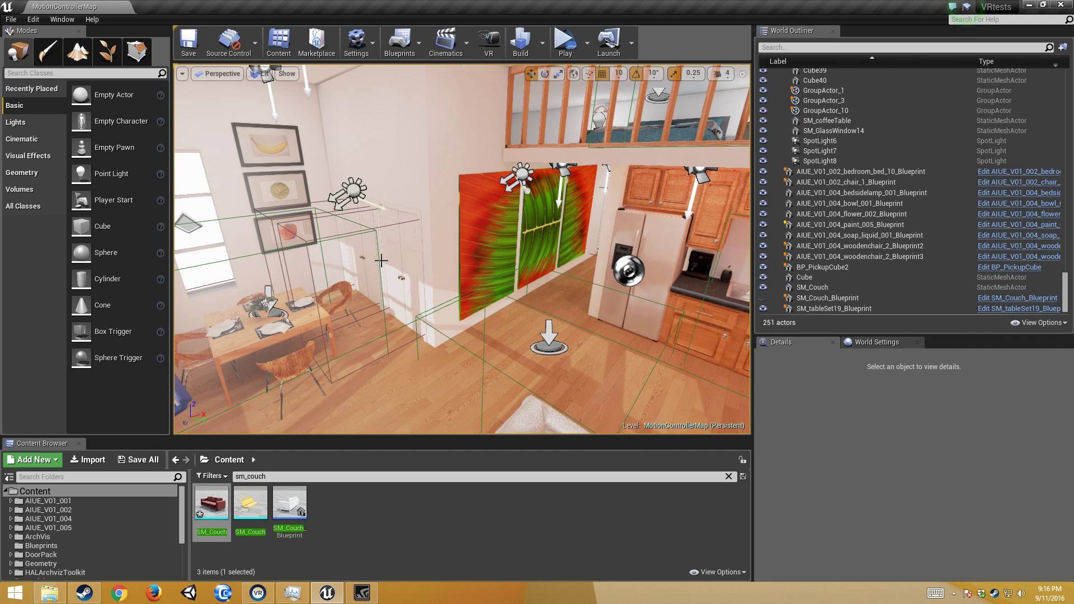
right_drag(381, 261, 302, 263)
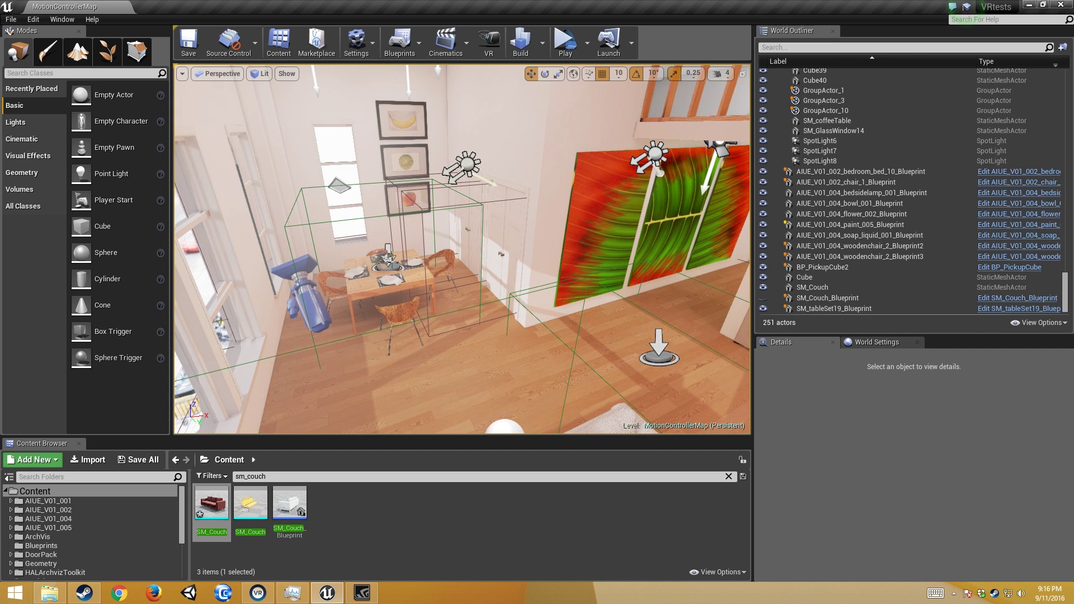
right_drag(421, 256, 454, 256)
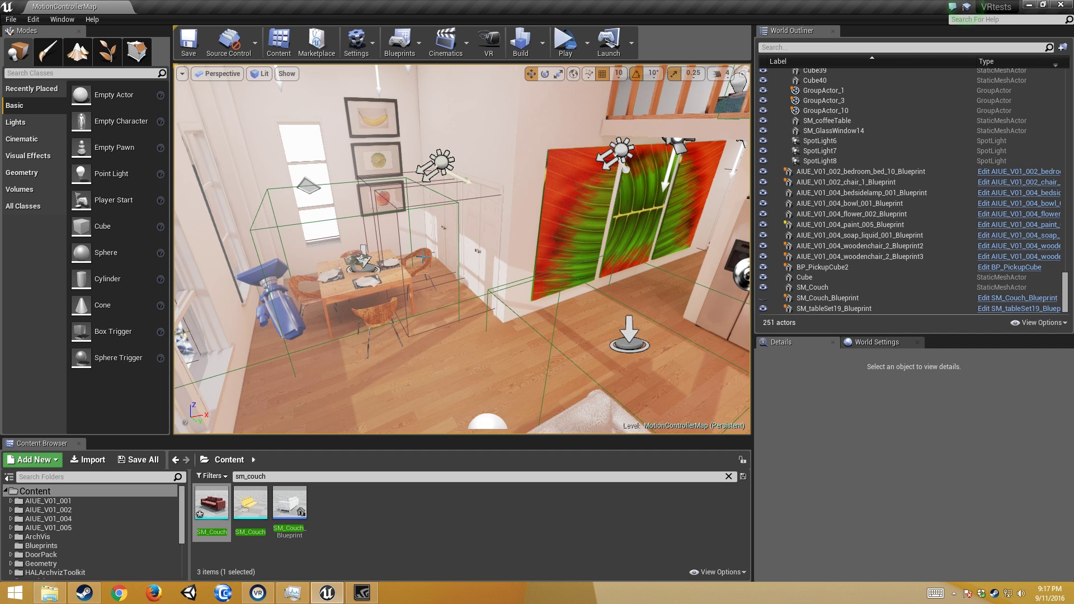
right_drag(423, 256, 425, 258)
key(w)
key(s)
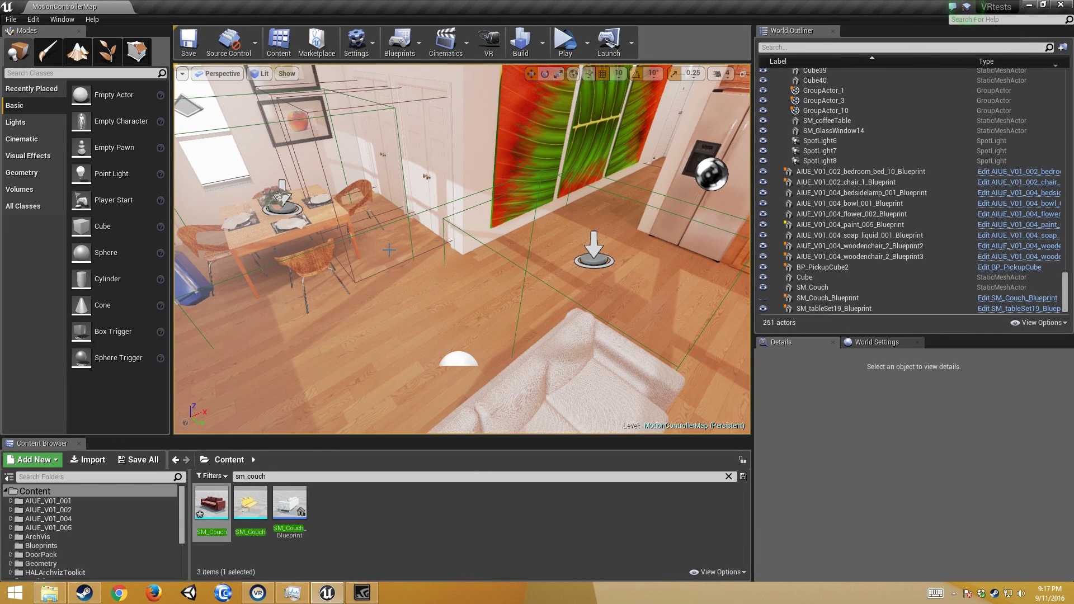